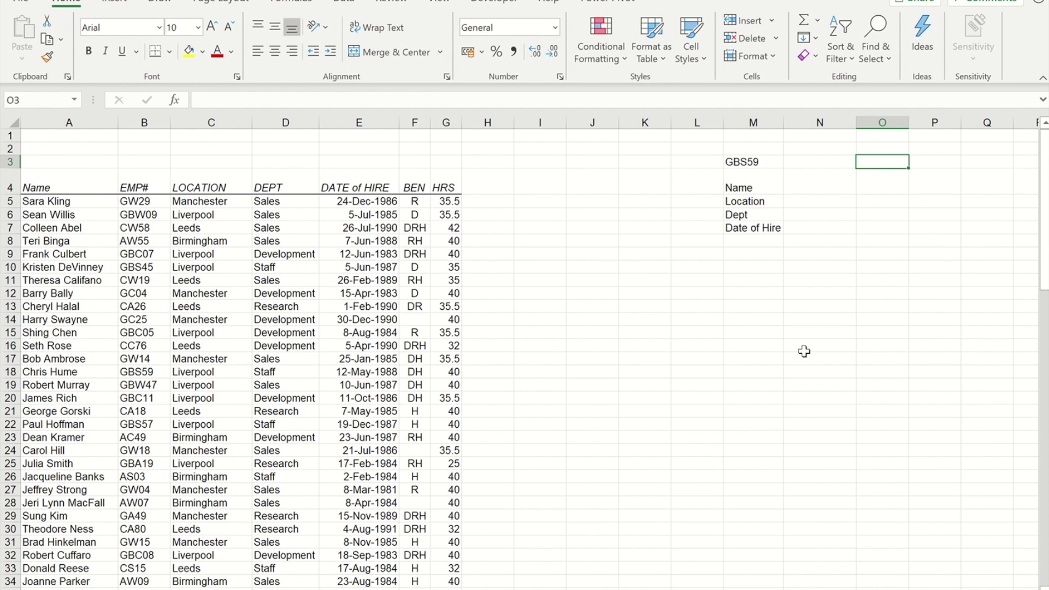
- Enter =MATCH(M3,B5:B99,0) in O3 so it returns GBS59's position, 14
{"action": "type", "text": "=mat"}
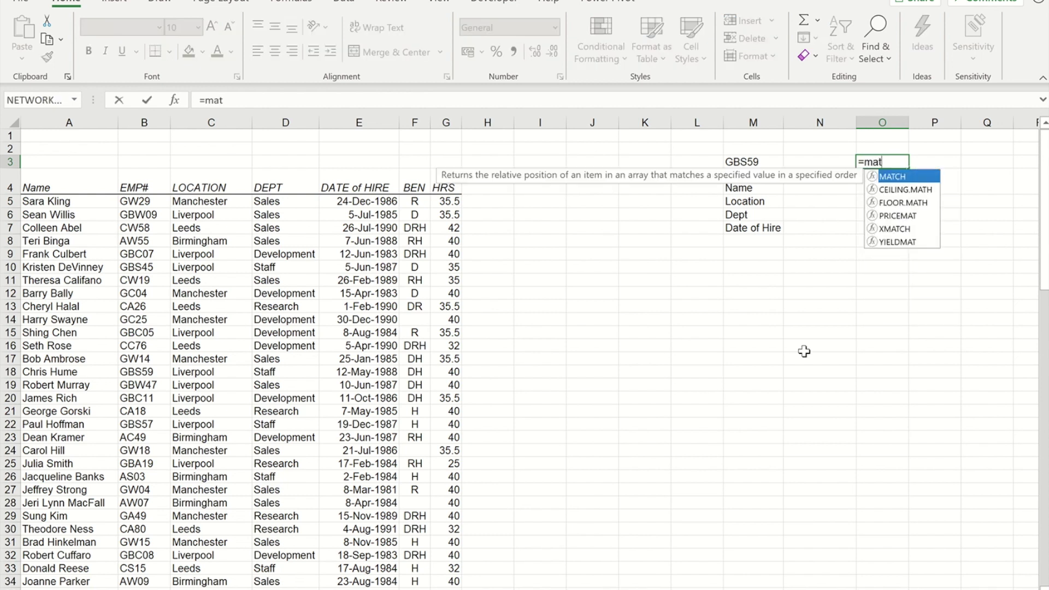
{"action": "key", "text": "Tab"}
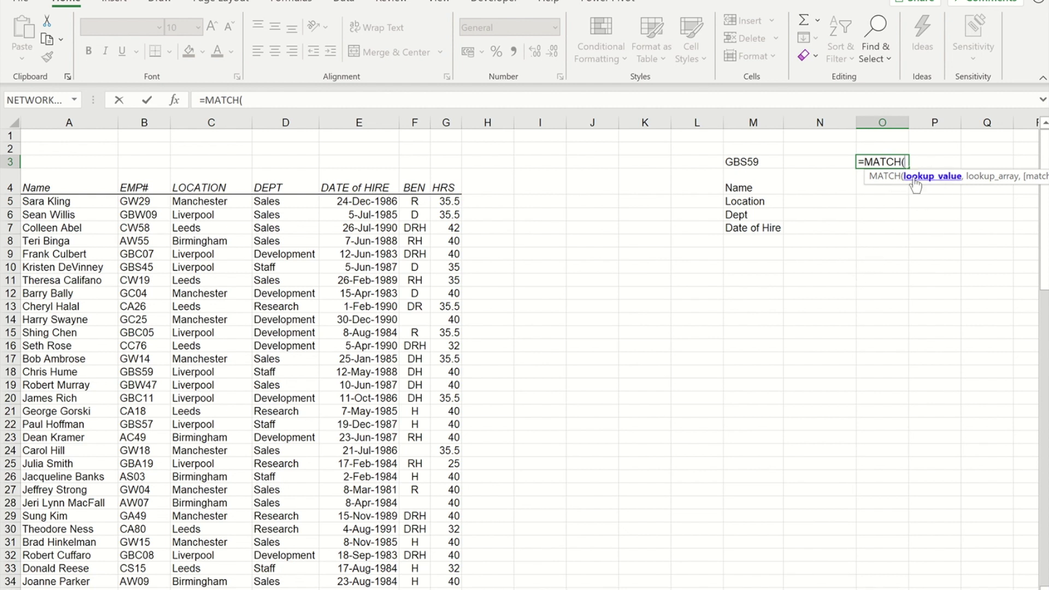
{"action": "left_click", "coordinate": [754, 159]}
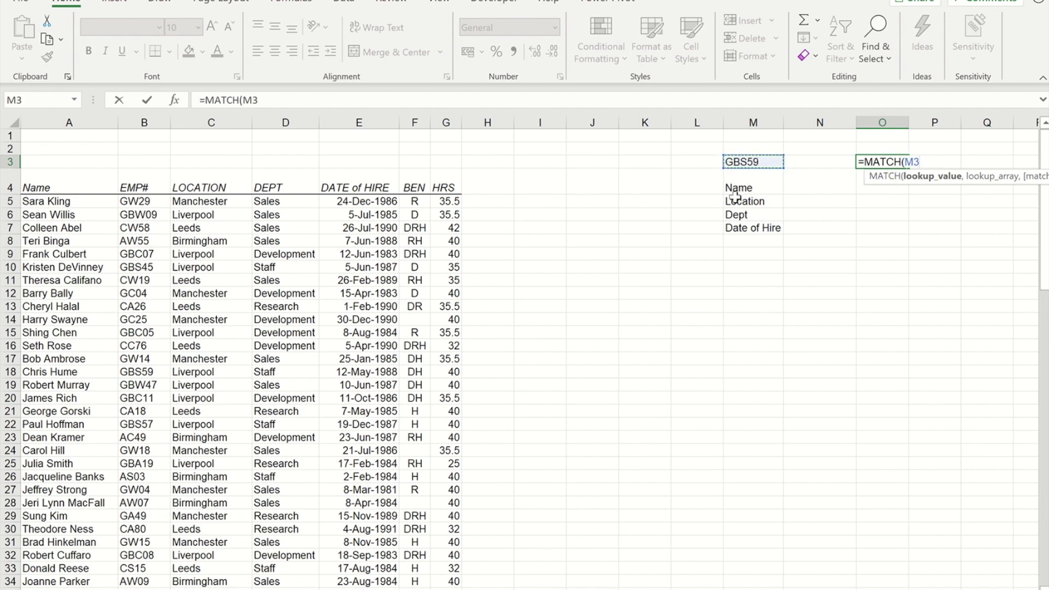
{"action": "type", "text": ","}
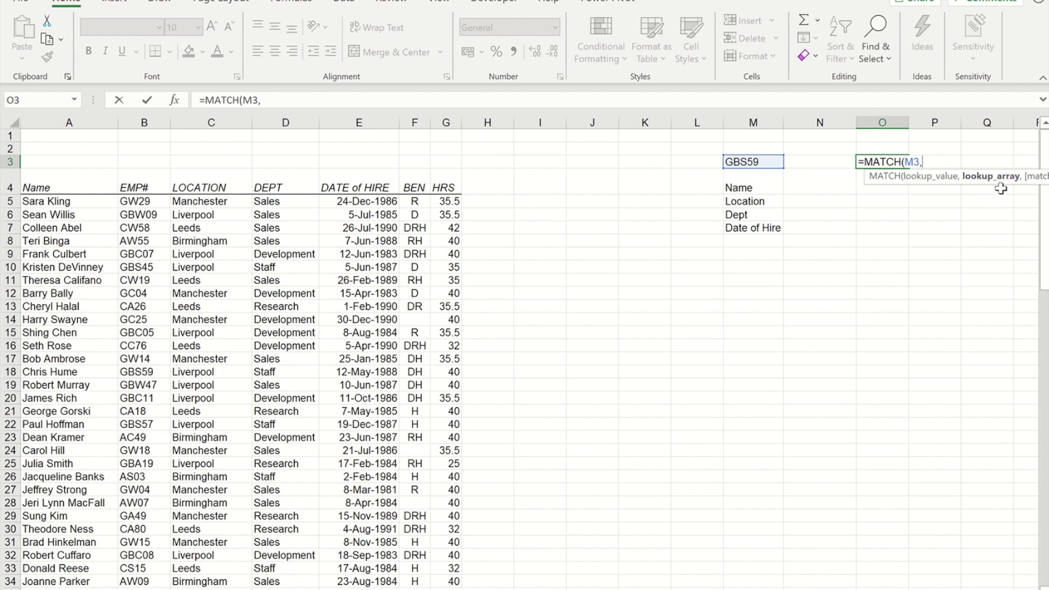
{"action": "left_click", "coordinate": [136, 200]}
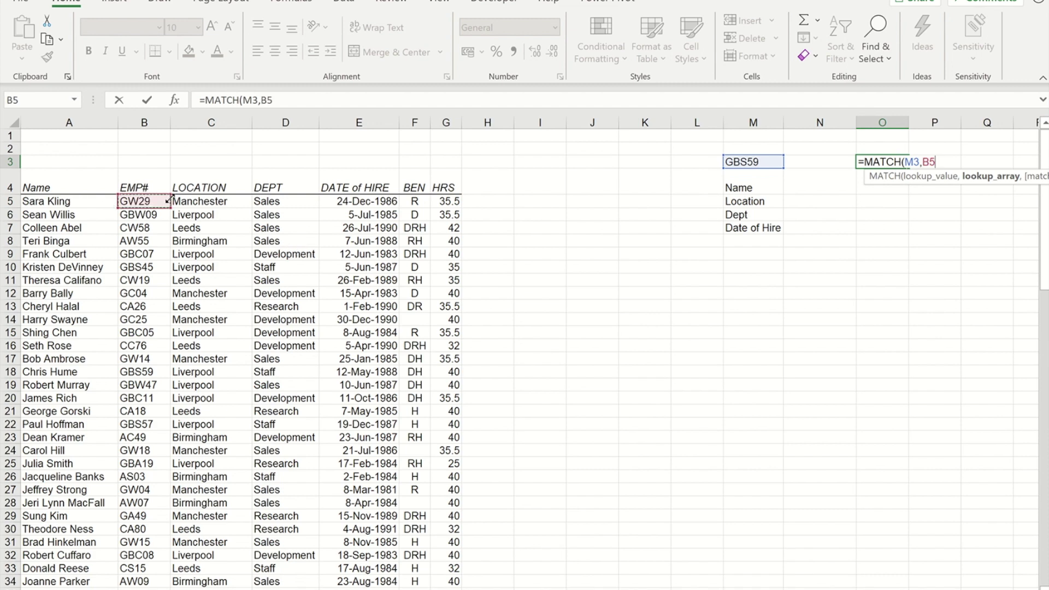
{"action": "key", "text": "ctrl+shift+Down"}
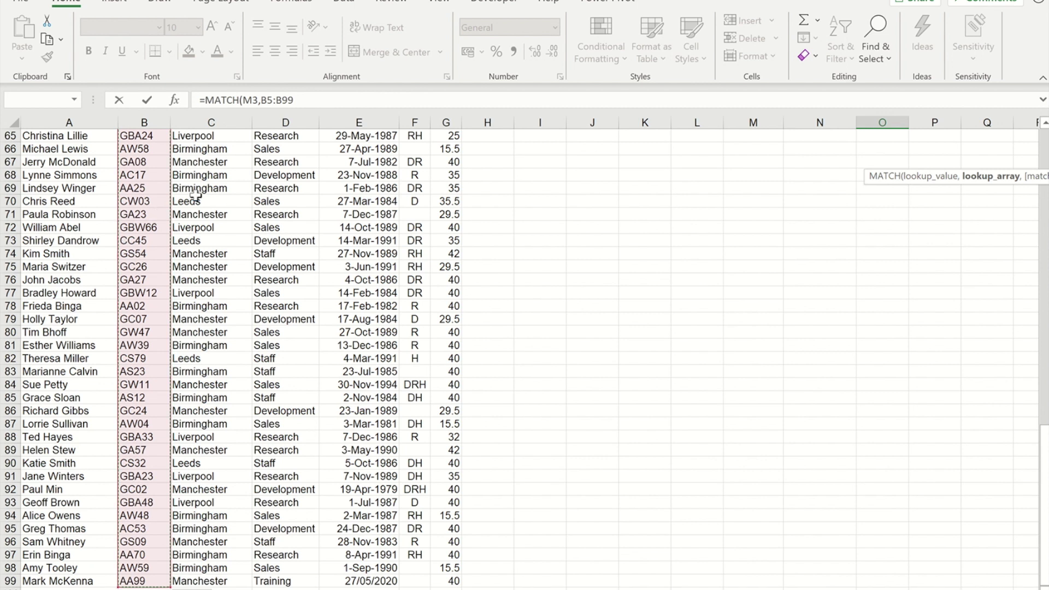
{"action": "type", "text": ","}
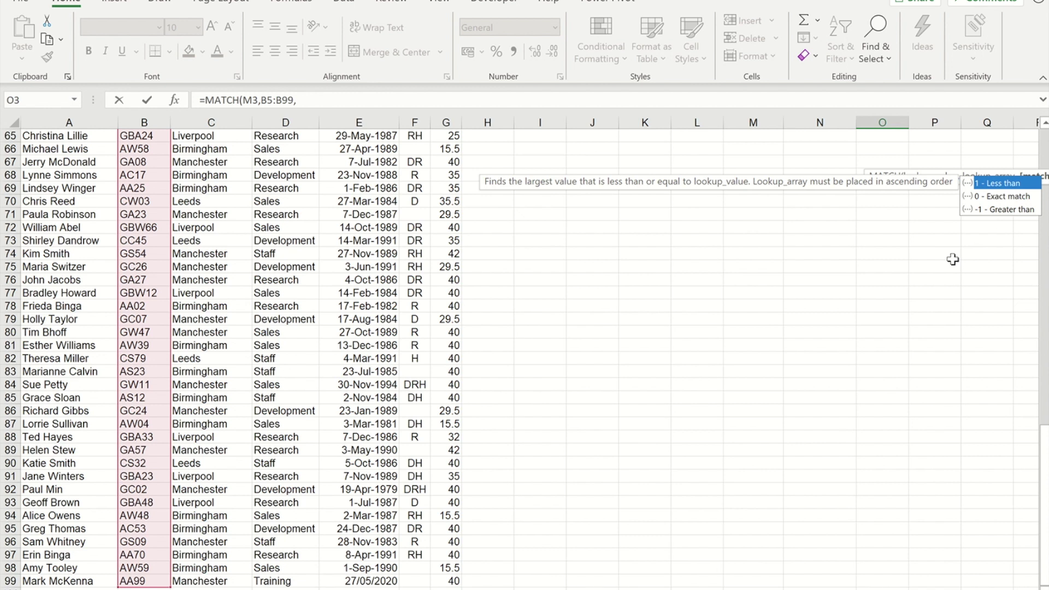
{"action": "type", "text": "0"}
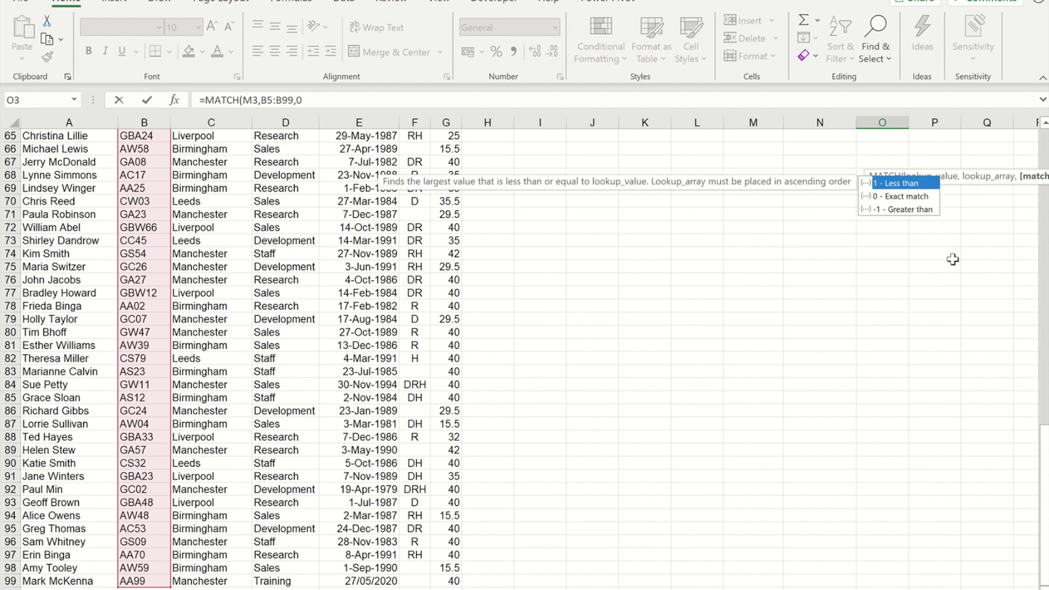
{"action": "type", "text": ")"}
{"action": "key", "text": "Return"}
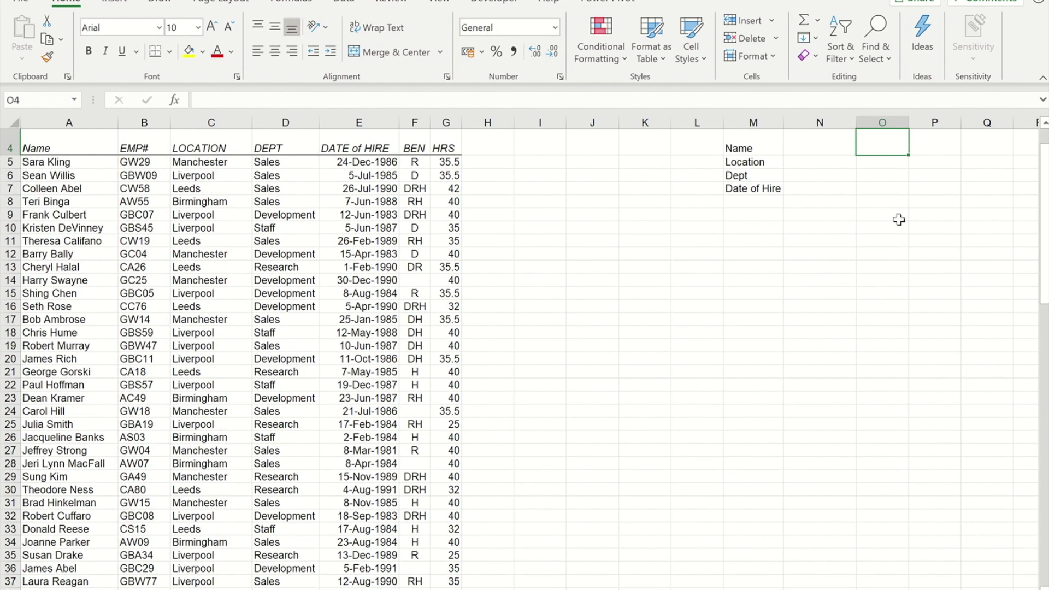
{"action": "scroll", "coordinate": [772, 165], "scroll_direction": "up", "scroll_amount": 1}
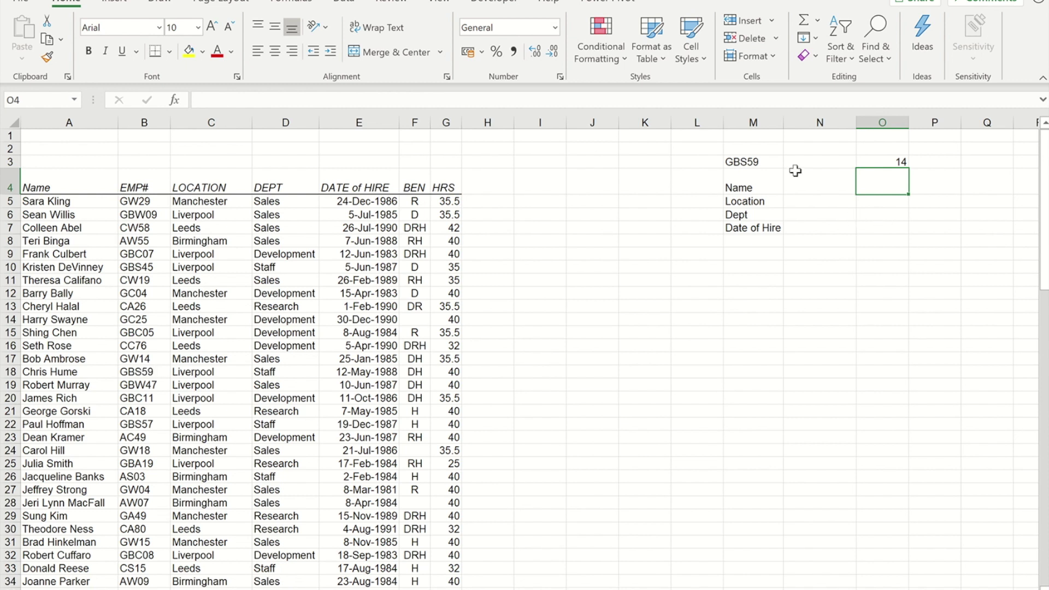
{"action": "left_click", "coordinate": [816, 184]}
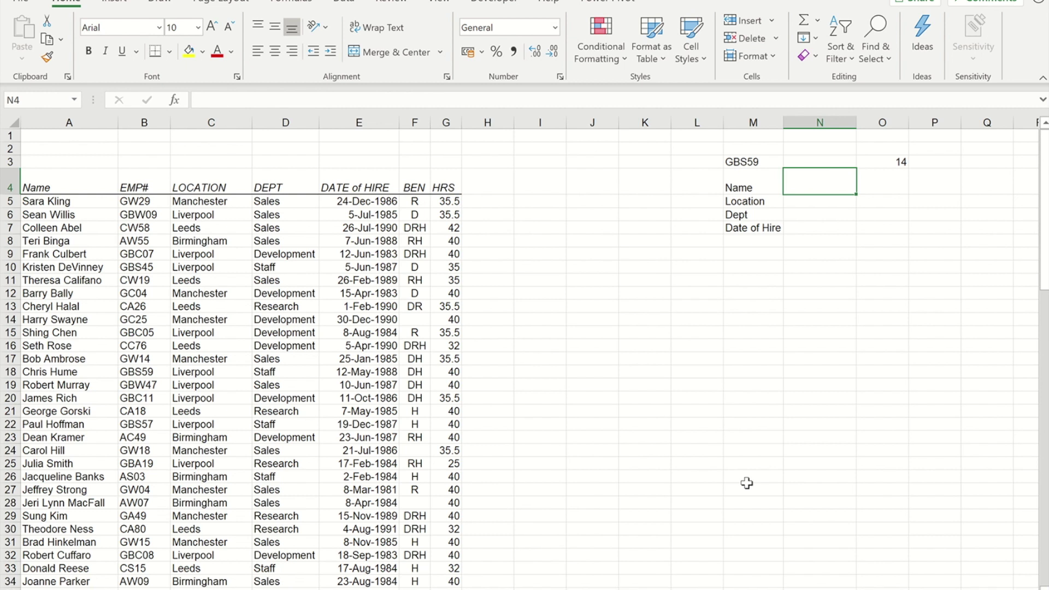
{"action": "type", "text": "=ind"}
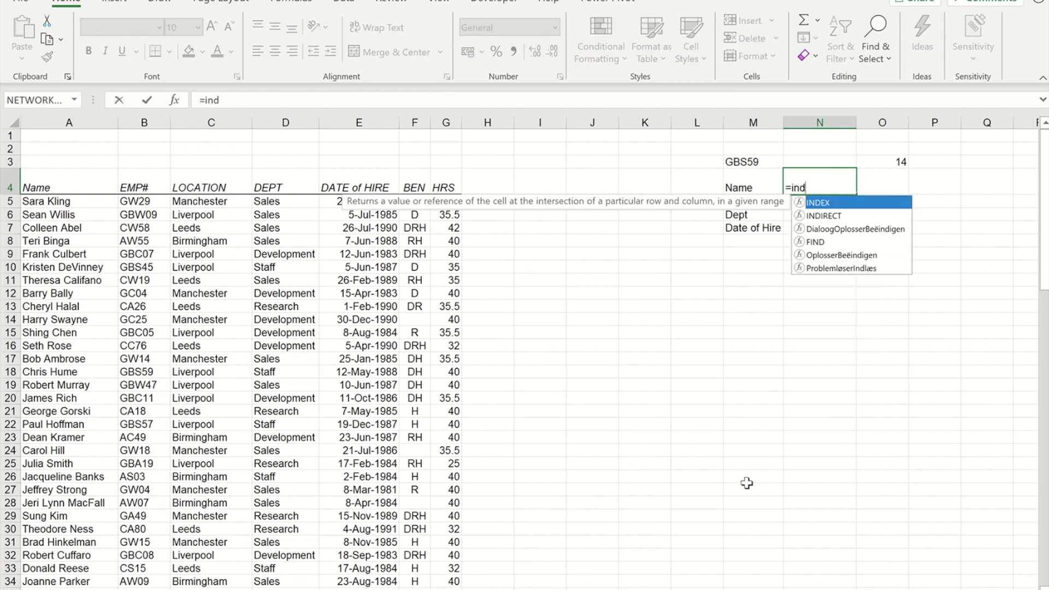
{"action": "key", "text": "Tab"}
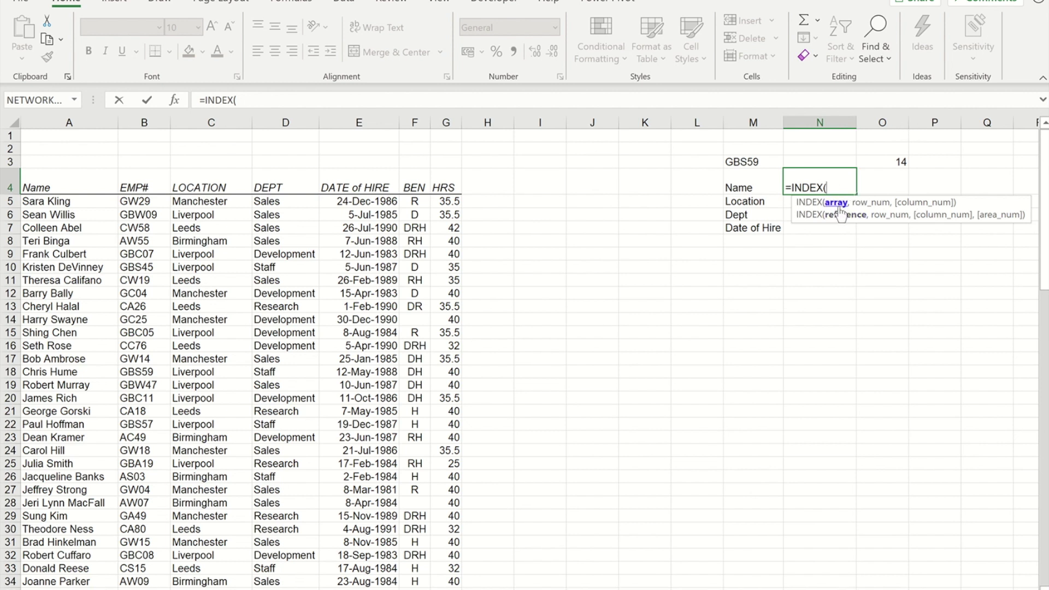
{"action": "left_click", "coordinate": [25, 204]}
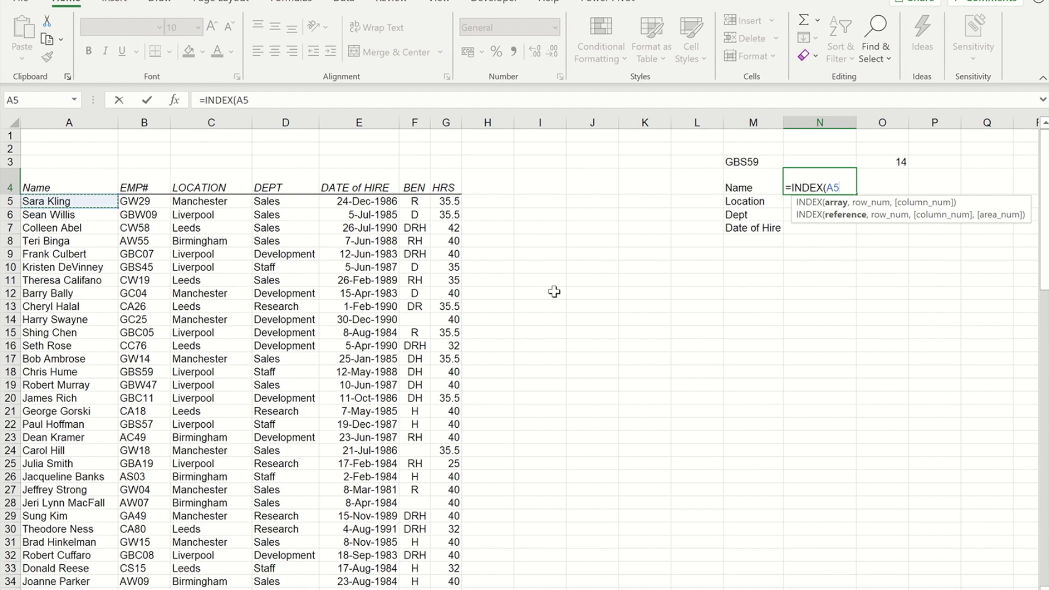
{"action": "left_click_drag", "start_coordinate": [24, 204], "coordinate": [456, 203]}
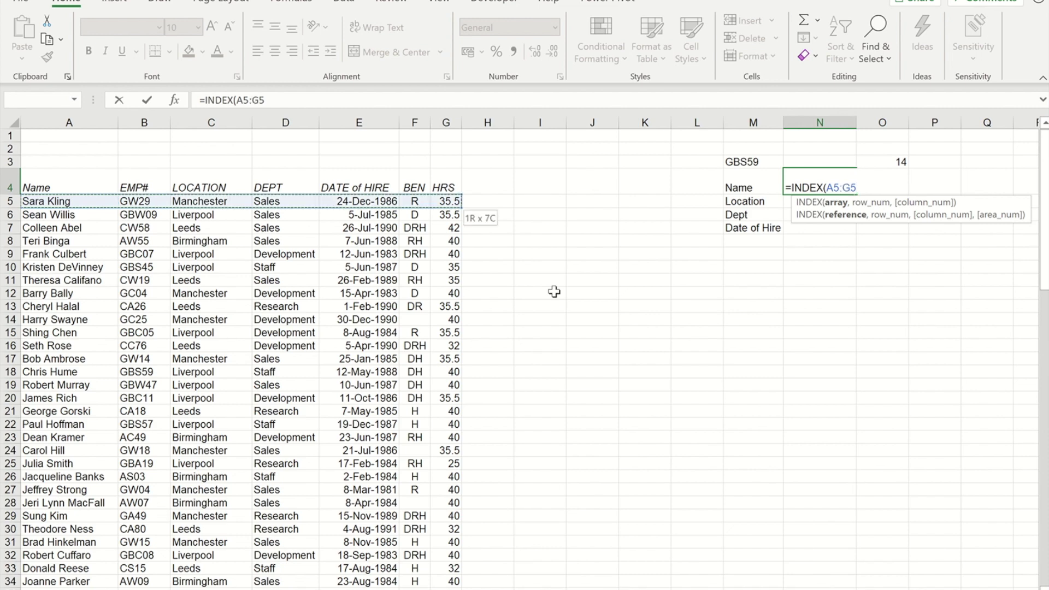
{"action": "key", "text": "ctrl+shift+Down"}
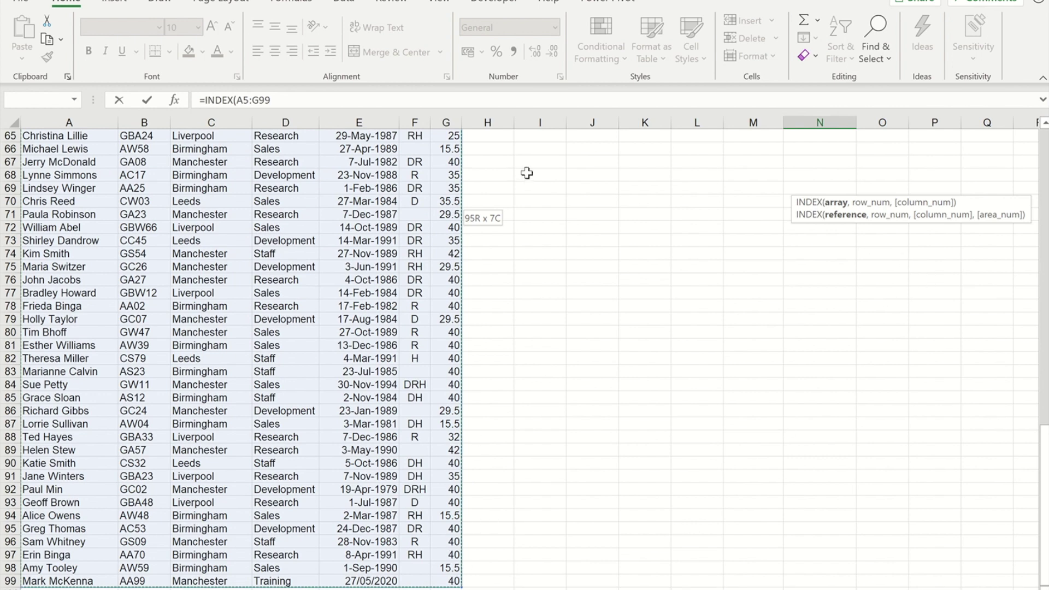
{"action": "type", "text": ","}
{"action": "scroll", "coordinate": [683, 309], "scroll_direction": "up", "scroll_amount": 15}
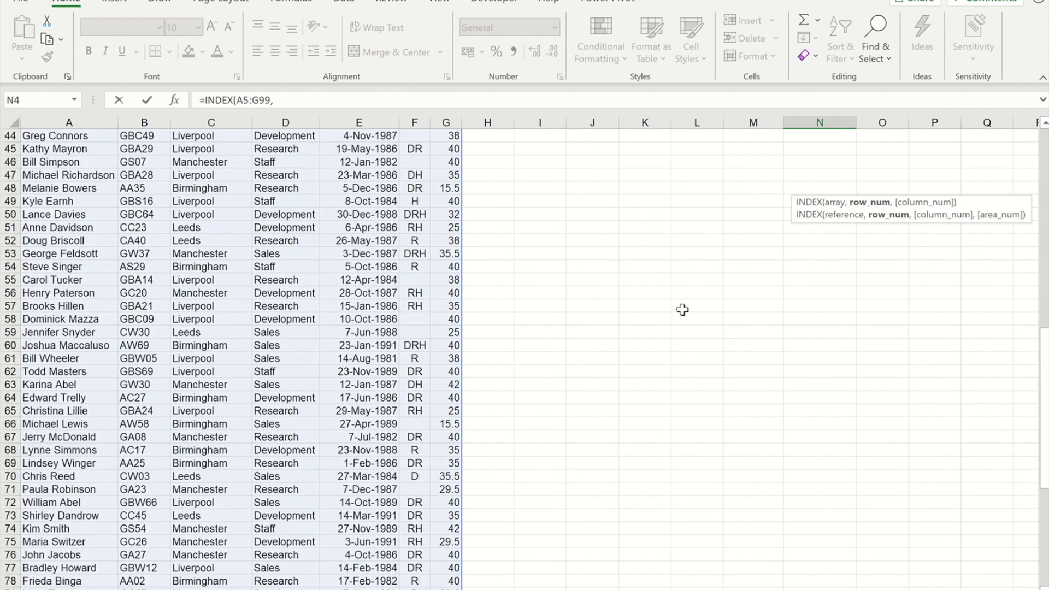
{"action": "scroll", "coordinate": [683, 310], "scroll_direction": "up", "scroll_amount": 6}
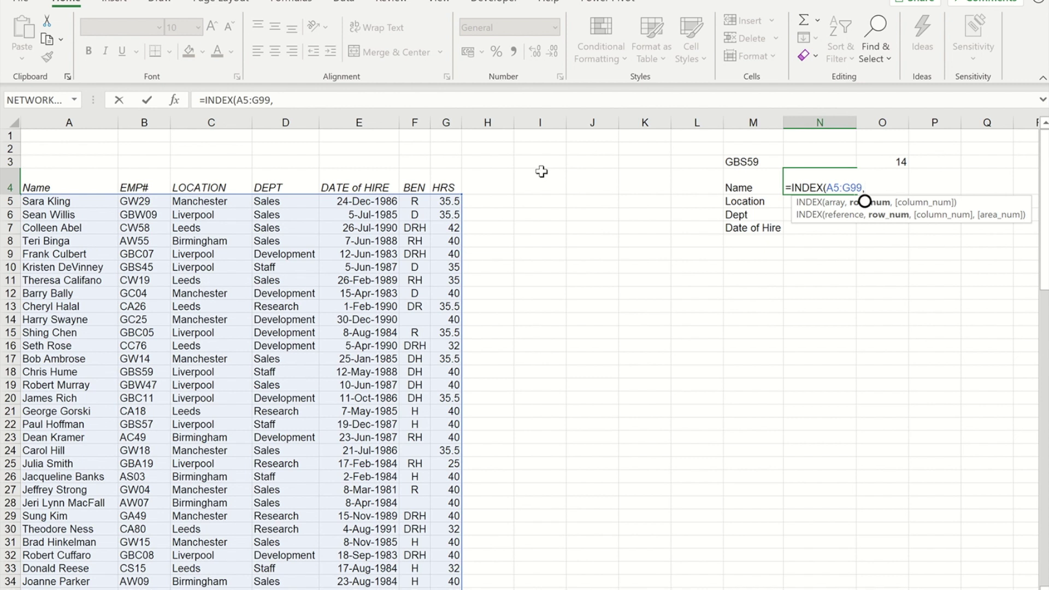
{"action": "left_click", "coordinate": [898, 163]}
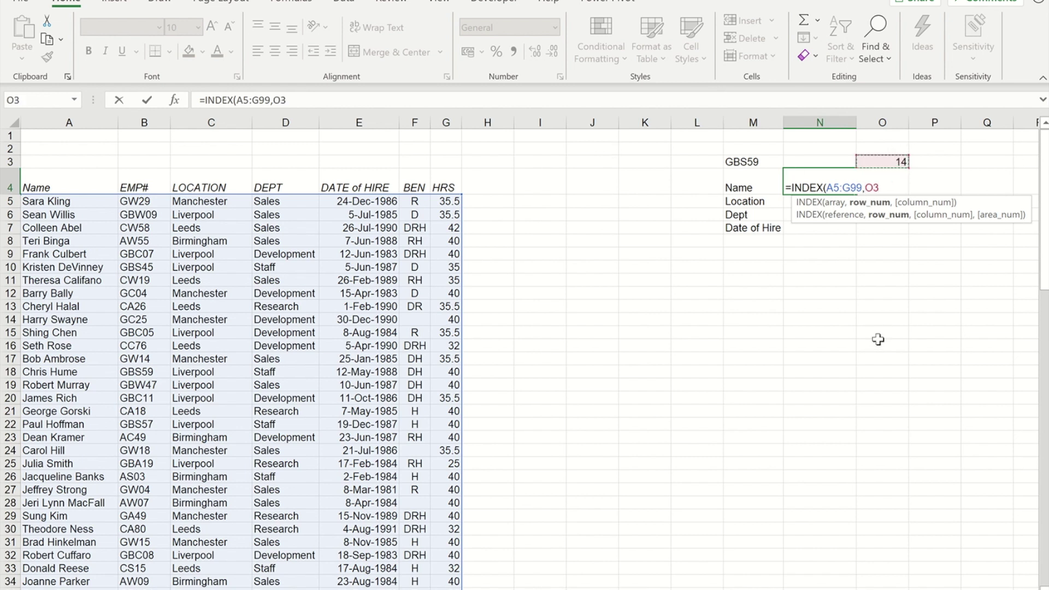
{"action": "type", "text": ",1"}
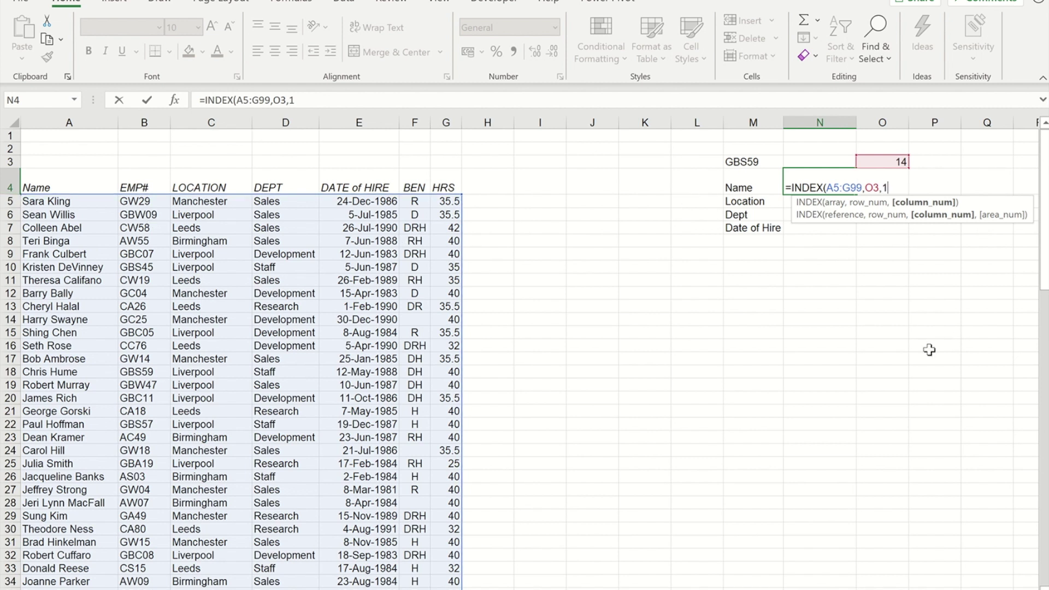
{"action": "type", "text": ")"}
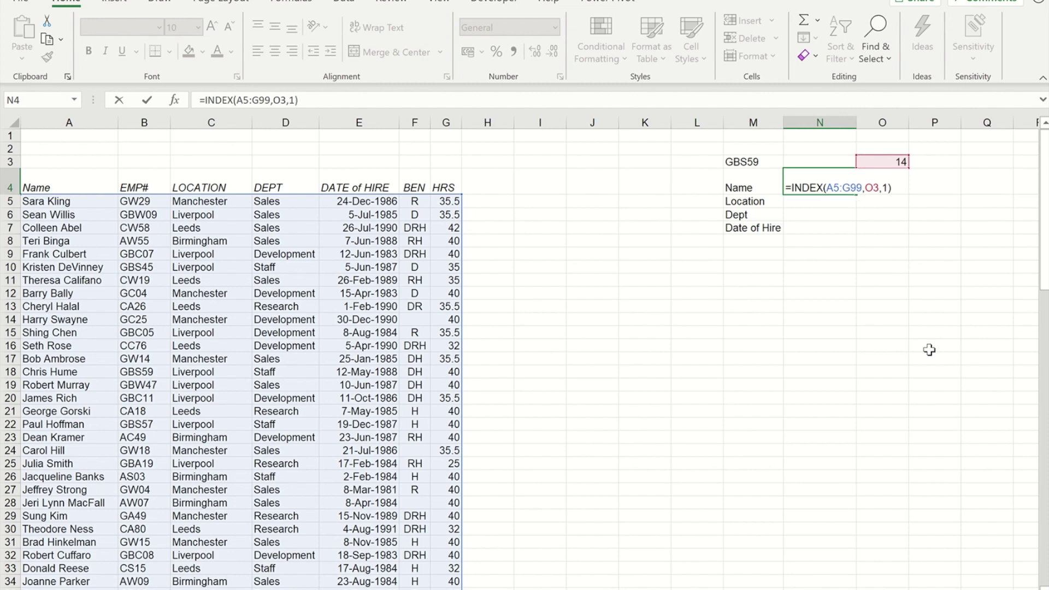
{"action": "key", "text": "ctrl+Return"}
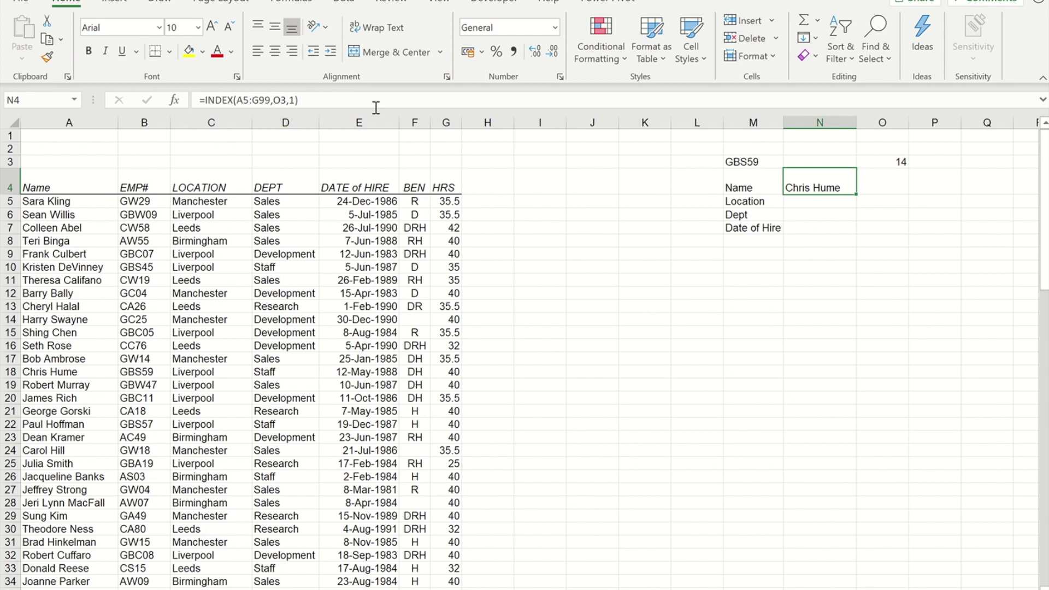
- Change N4's formula to =INDEX($A$5:$G$99,$O$3,1) with absolute references
{"action": "left_click", "coordinate": [317, 101]}
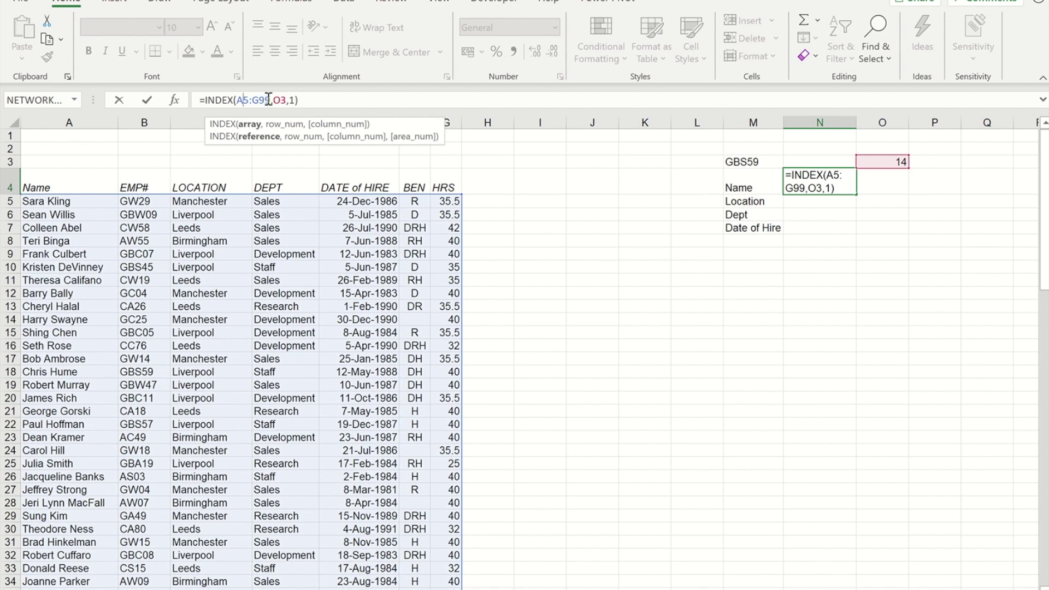
{"action": "left_click_drag", "start_coordinate": [269, 100], "coordinate": [236, 100]}
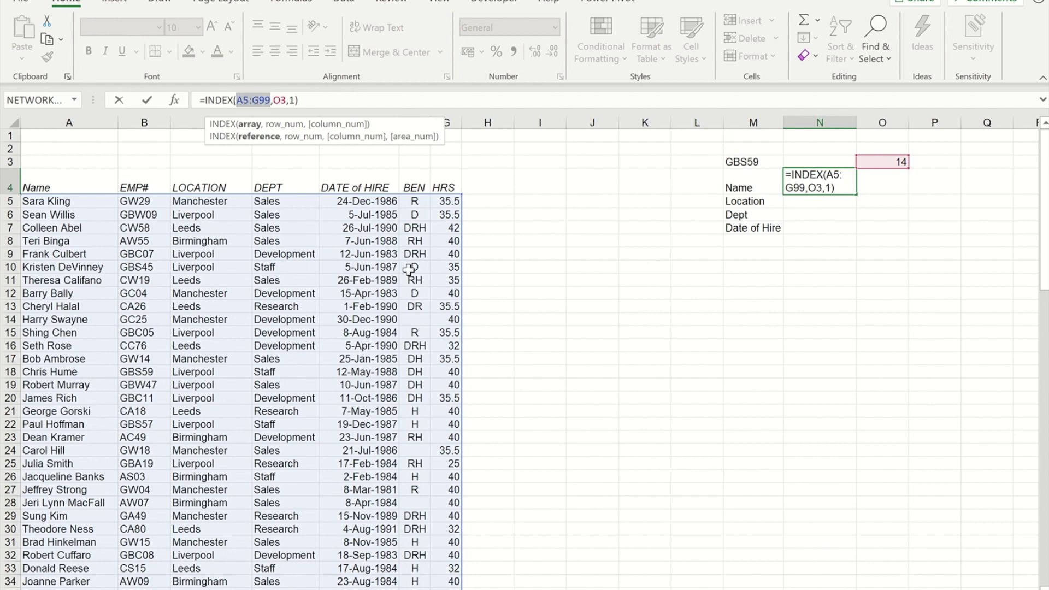
{"action": "key", "text": "F4"}
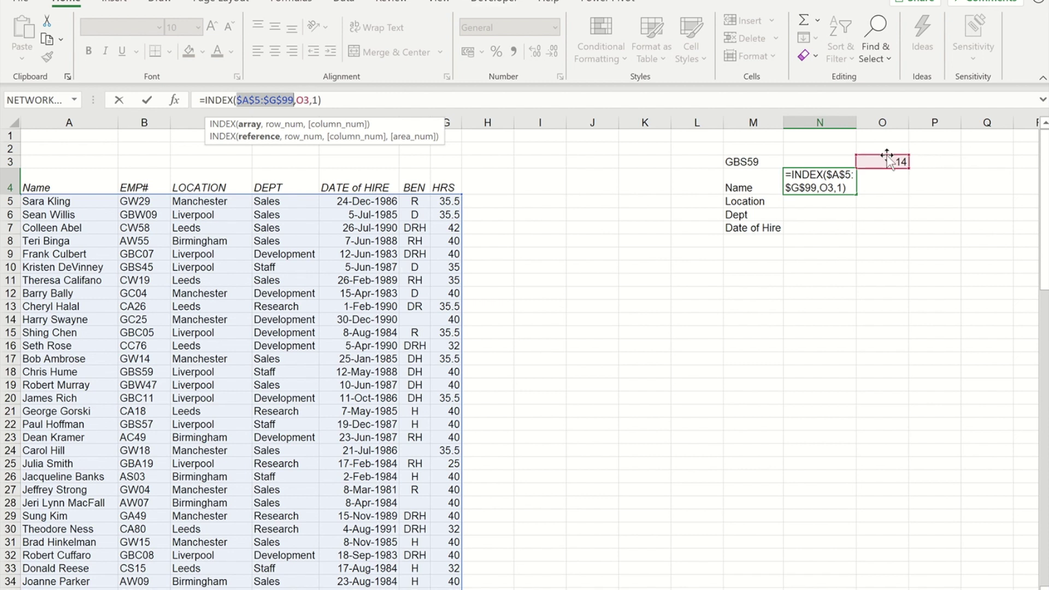
{"action": "left_click", "coordinate": [304, 99]}
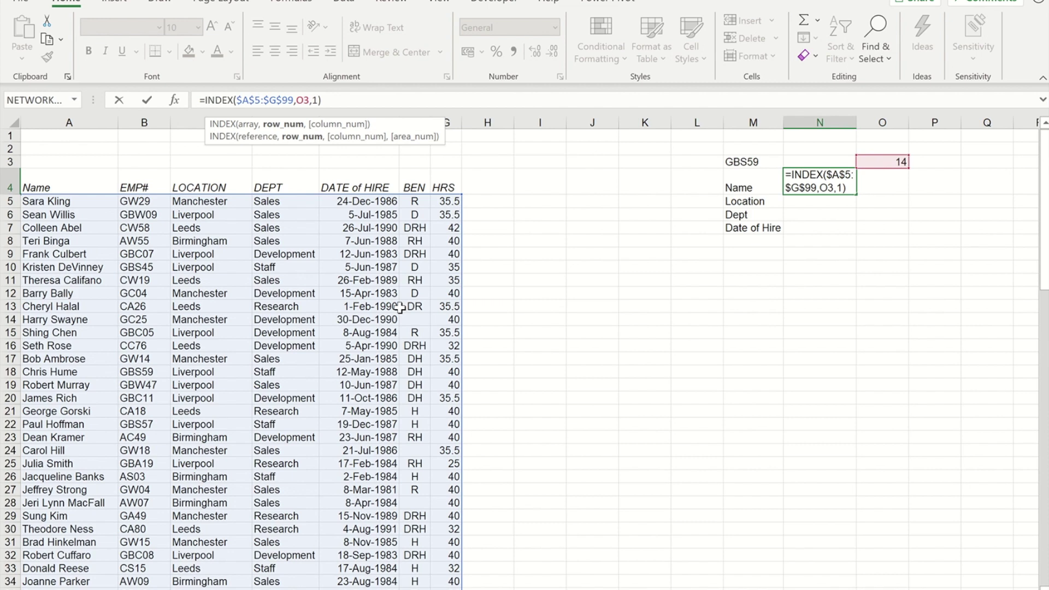
{"action": "key", "text": "F4"}
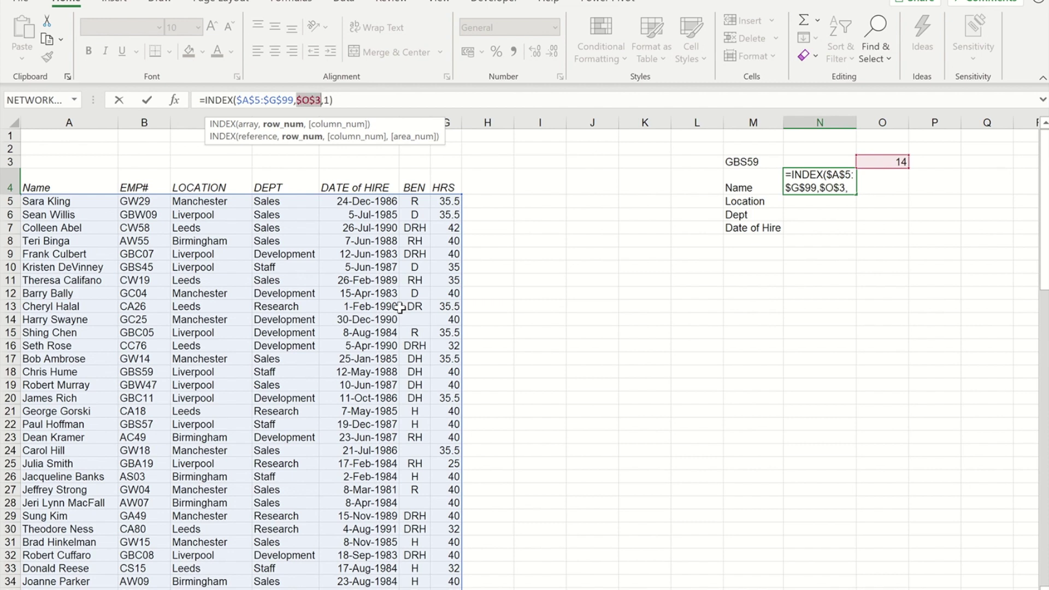
{"action": "key", "text": "ctrl+Return"}
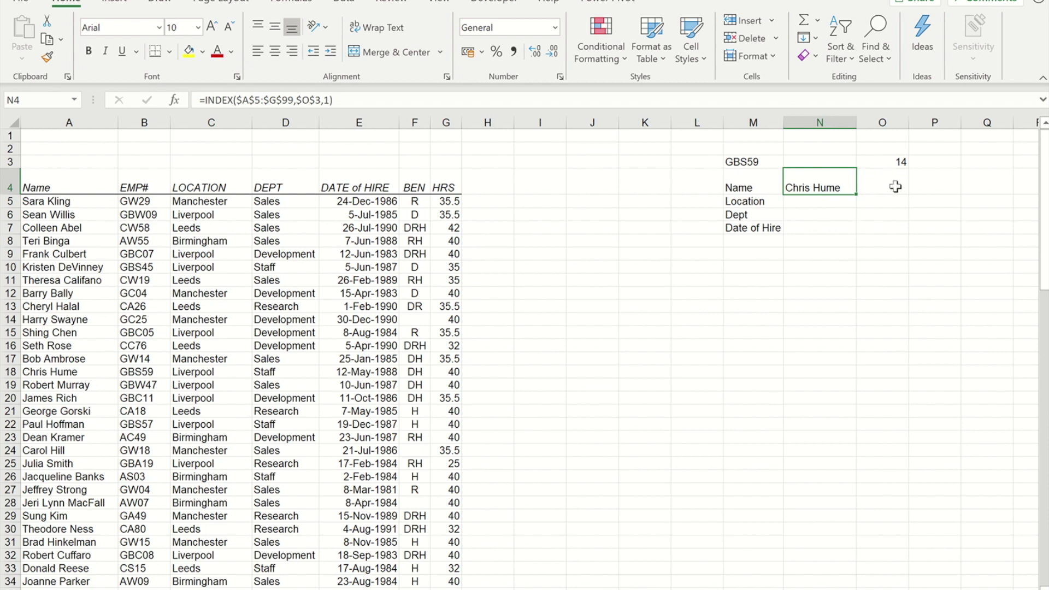
- Fill the lookup down to N7 and set N5 to column 3, returning Liverpool
{"action": "left_click_drag", "start_coordinate": [857, 196], "coordinate": [860, 235]}
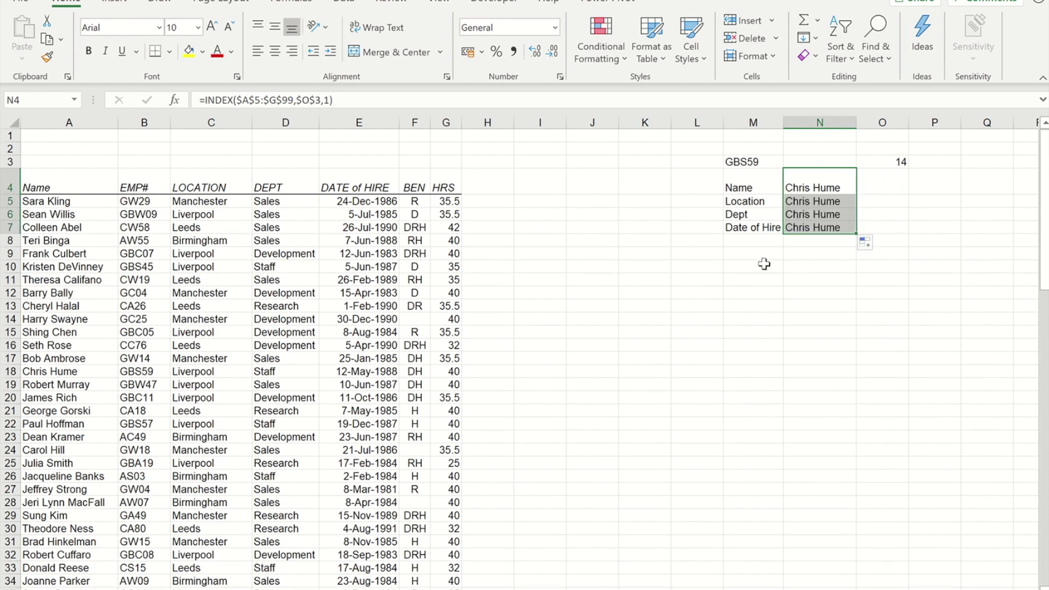
{"action": "left_click", "coordinate": [824, 200]}
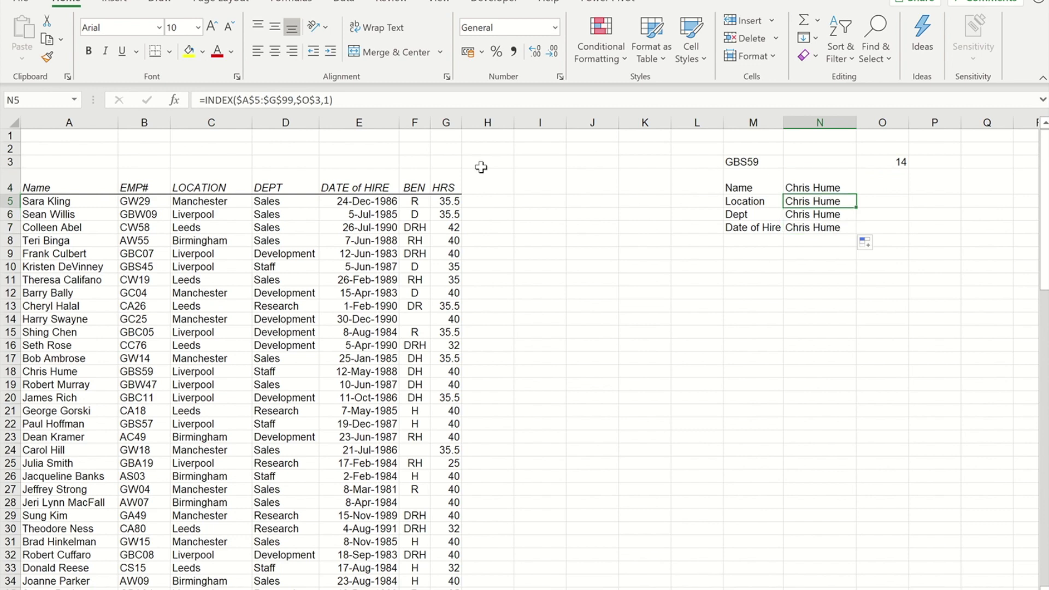
{"action": "left_click", "coordinate": [330, 100]}
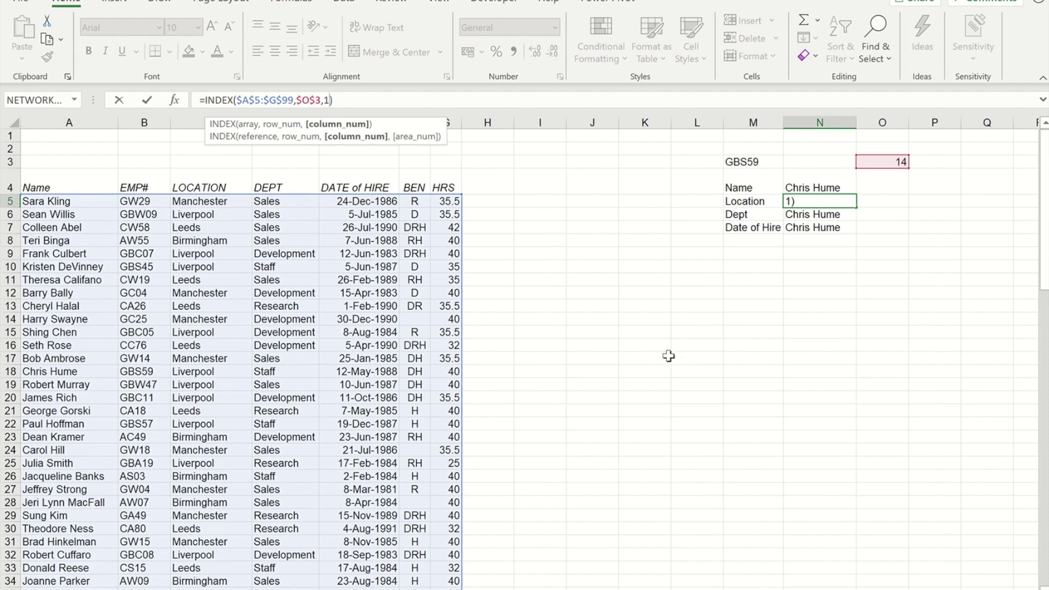
{"action": "key", "text": "BackSpace"}
{"action": "type", "text": "3"}
{"action": "key", "text": "Return"}
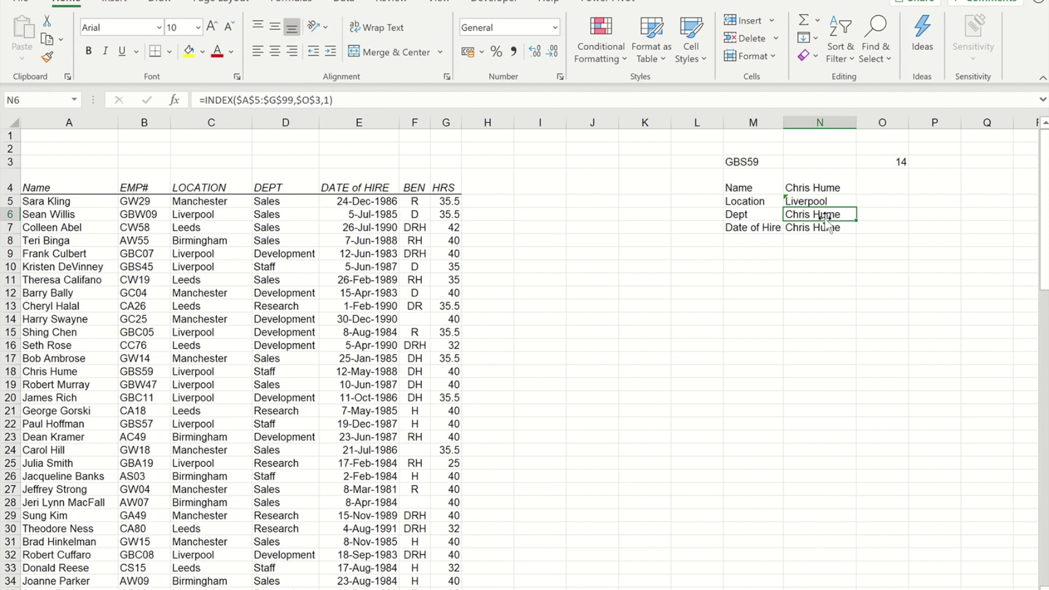
- Set N6 and N7 to columns 4 and 5, returning Staff and 32275
{"action": "left_click", "coordinate": [329, 99]}
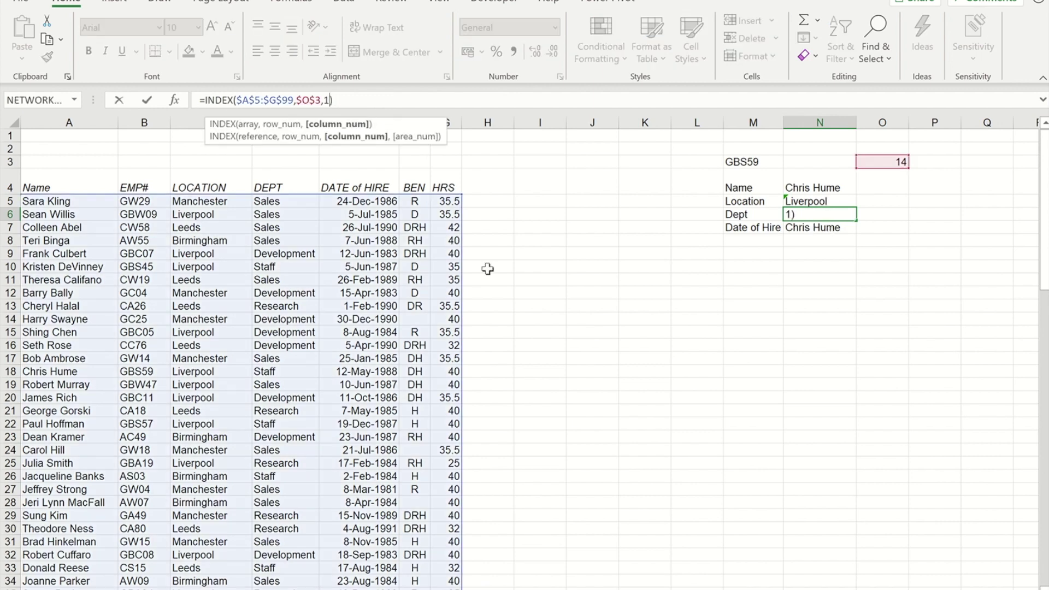
{"action": "key", "text": "BackSpace"}
{"action": "type", "text": "4"}
{"action": "key", "text": "Return"}
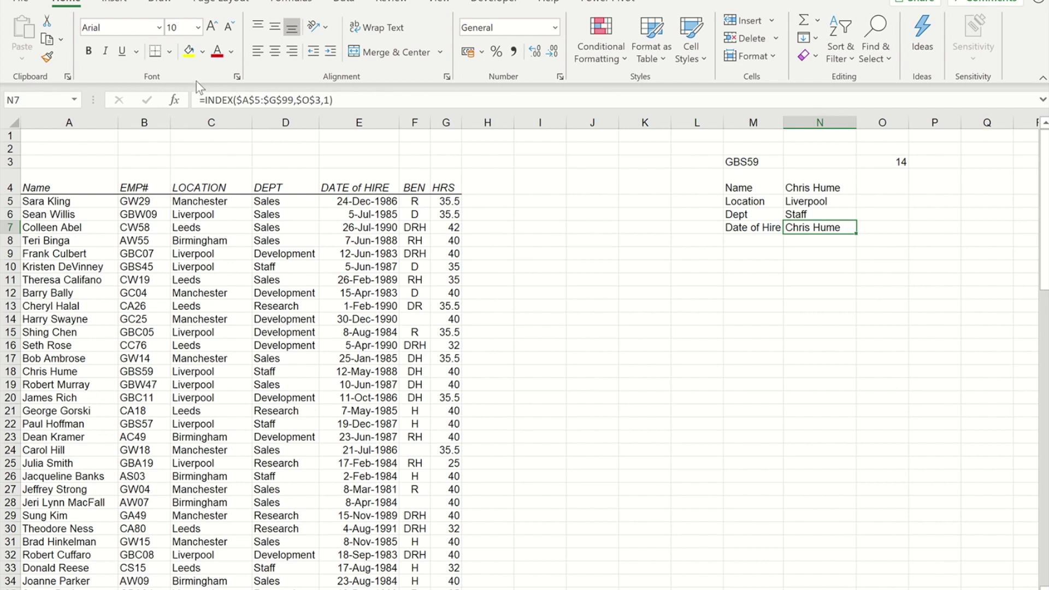
{"action": "left_click", "coordinate": [329, 100]}
{"action": "key", "text": "BackSpace"}
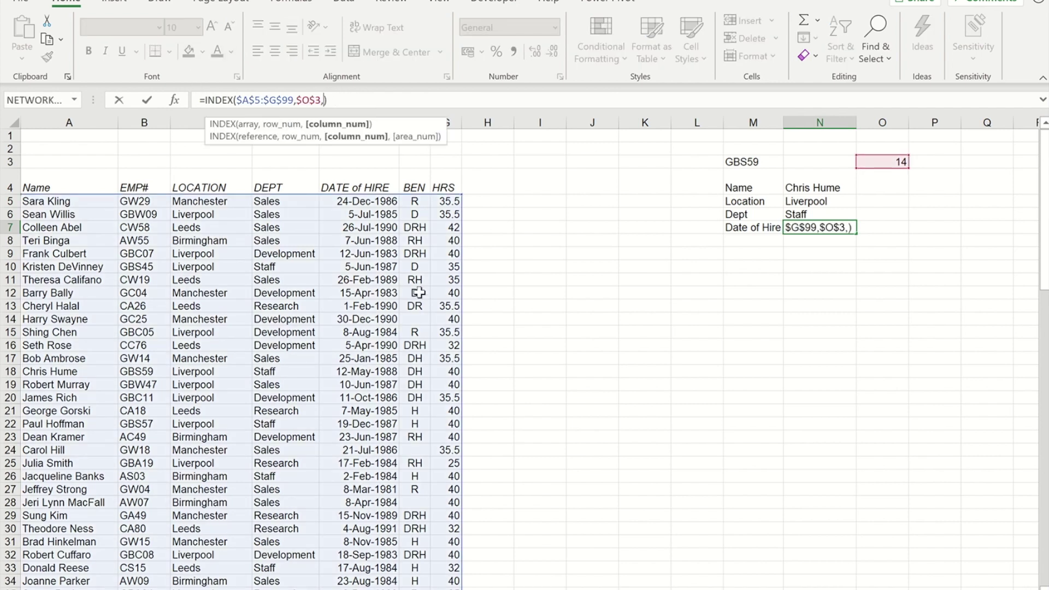
{"action": "type", "text": "5"}
{"action": "key", "text": "Return"}
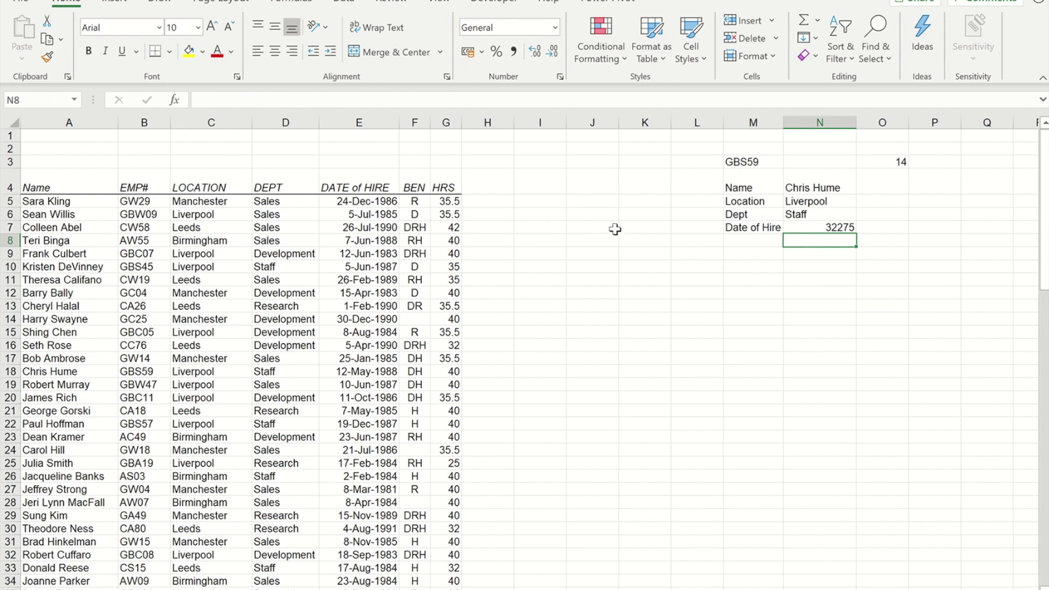
- Format N7 as Long Date so the hire date reads 12 May 1988
{"action": "left_click", "coordinate": [820, 227]}
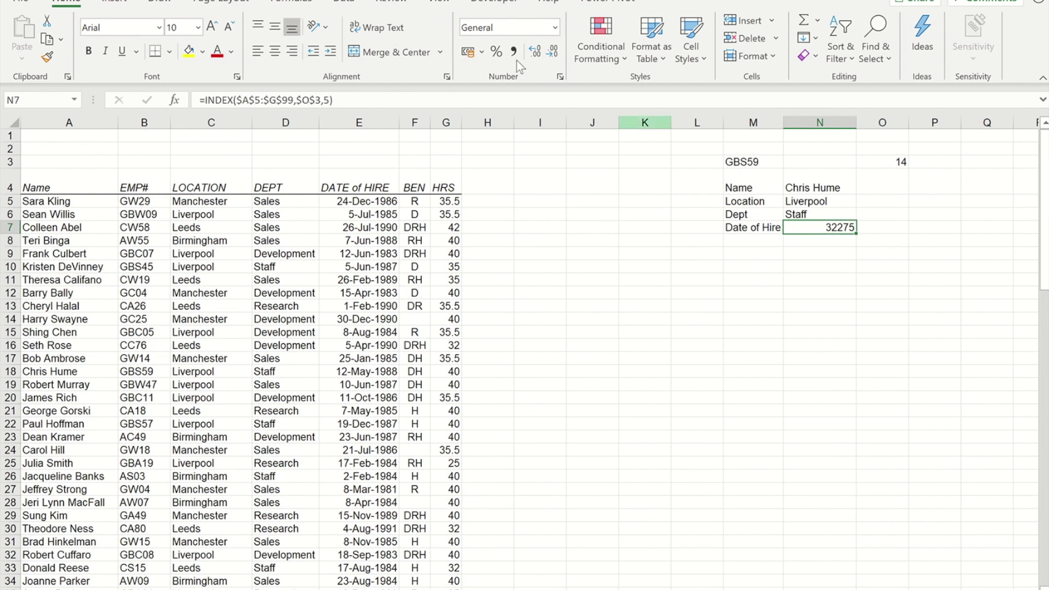
{"action": "left_click", "coordinate": [555, 28]}
{"action": "left_click", "coordinate": [546, 238]}
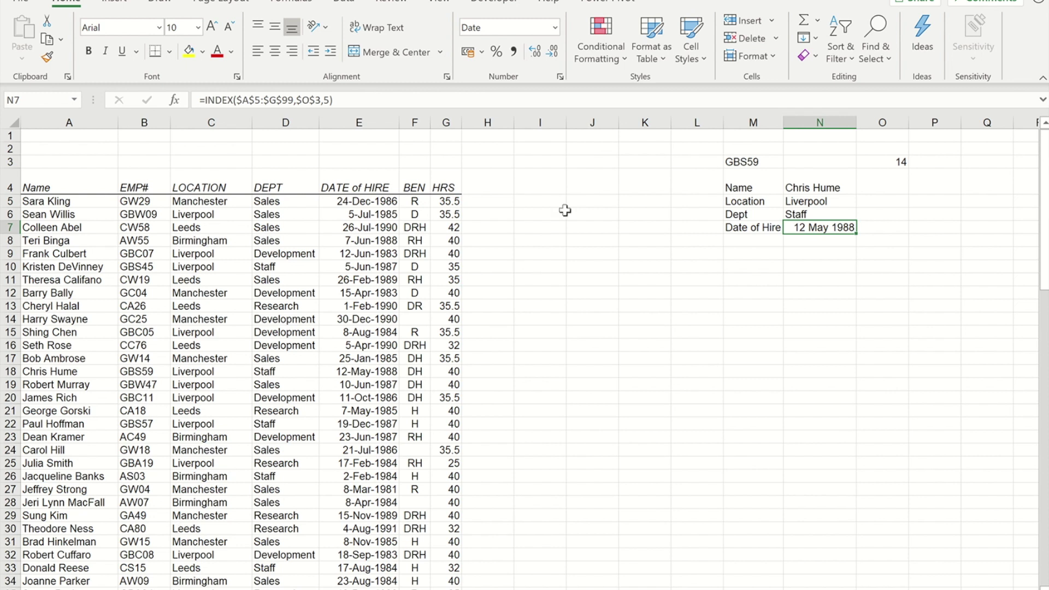
- Copy ID GBC11 from B20 into M3 and autofit column N to show the full date
{"action": "left_click", "coordinate": [143, 295]}
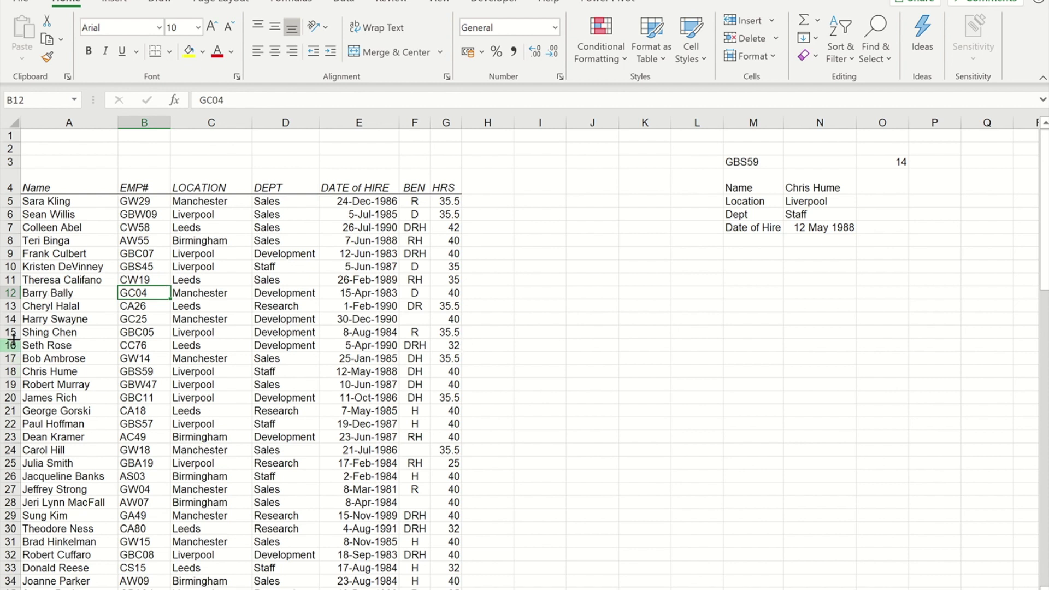
{"action": "left_click", "coordinate": [145, 398]}
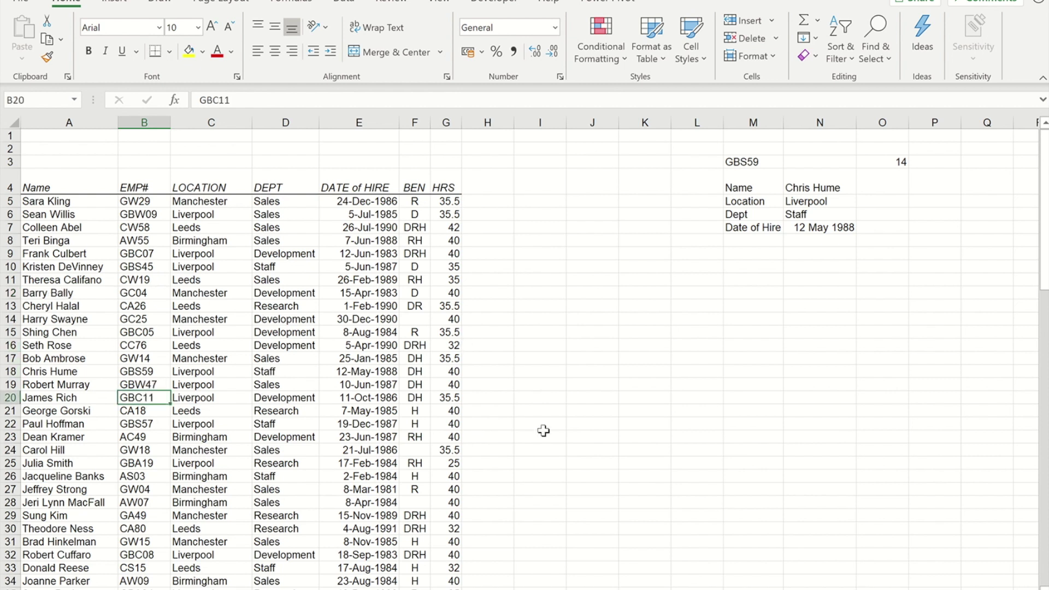
{"action": "key", "text": "ctrl+c"}
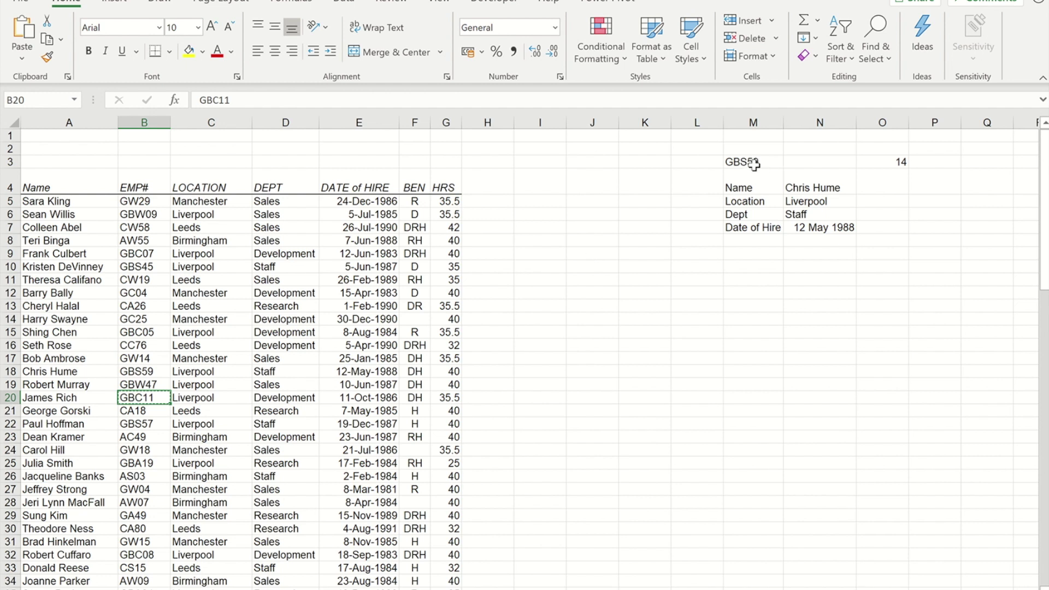
{"action": "left_click", "coordinate": [747, 163]}
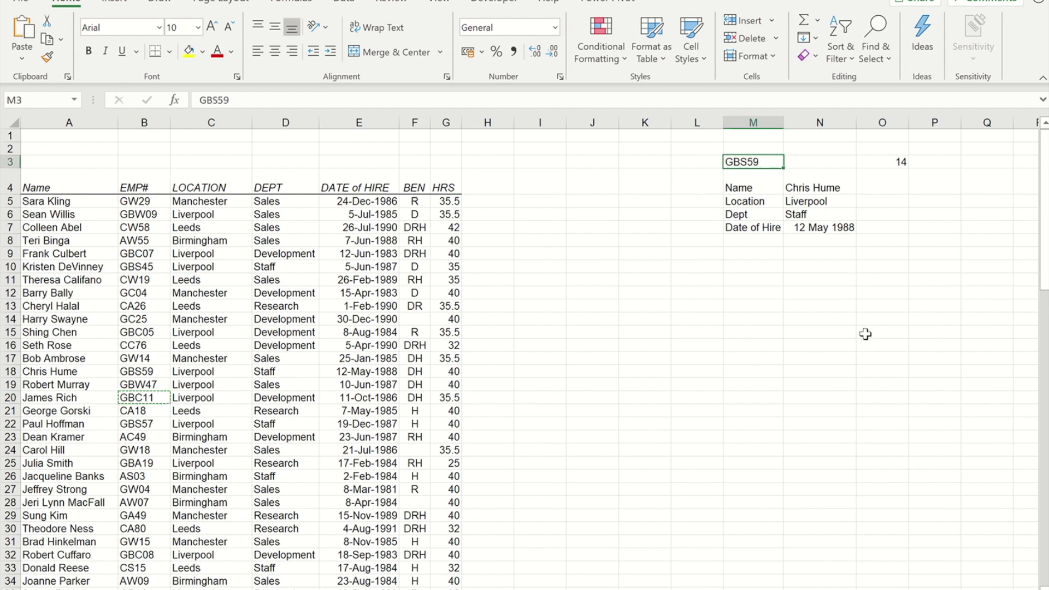
{"action": "key", "text": "ctrl+v"}
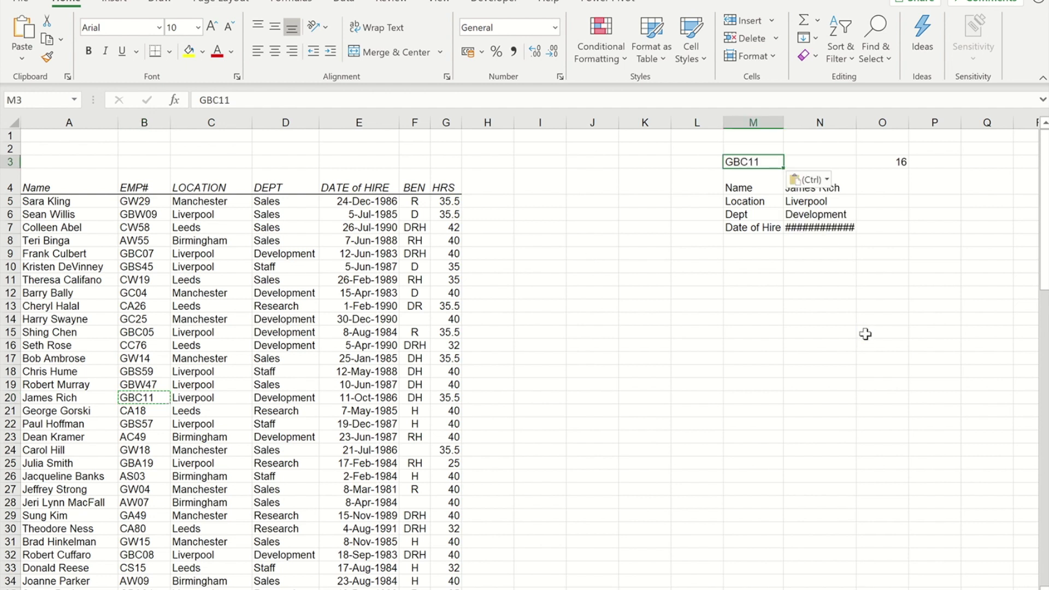
{"action": "double_click", "coordinate": [857, 122]}
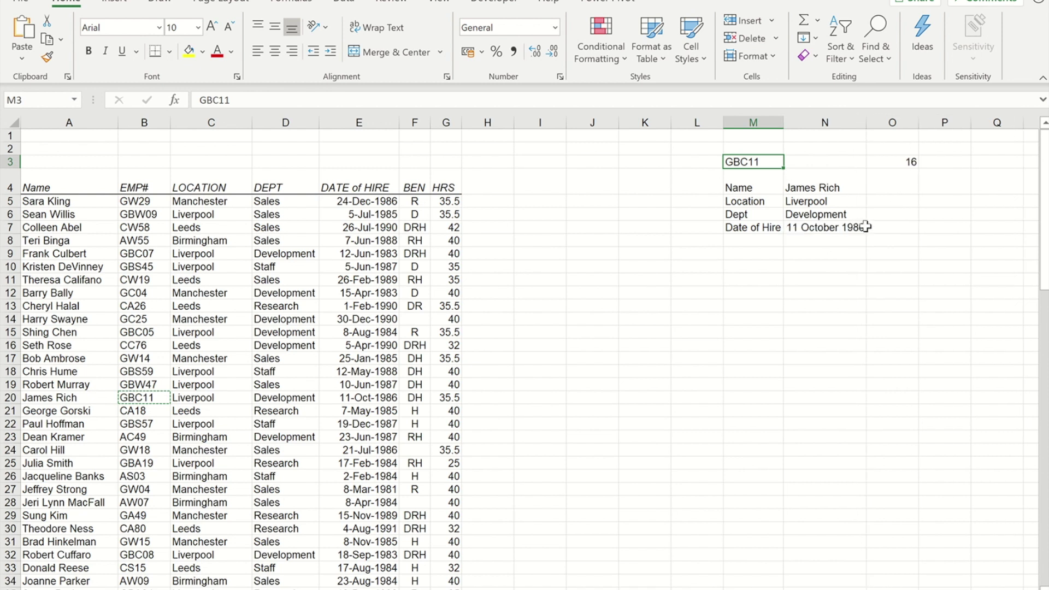